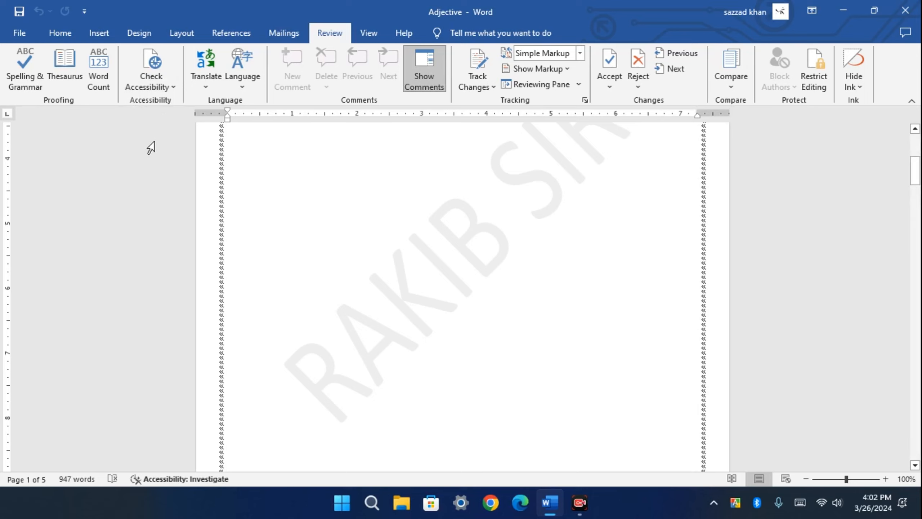
Look through the contents page and grammar sections of the Adjective document at 150% zoom.
{"action": "left_click", "coordinate": [843, 11]}
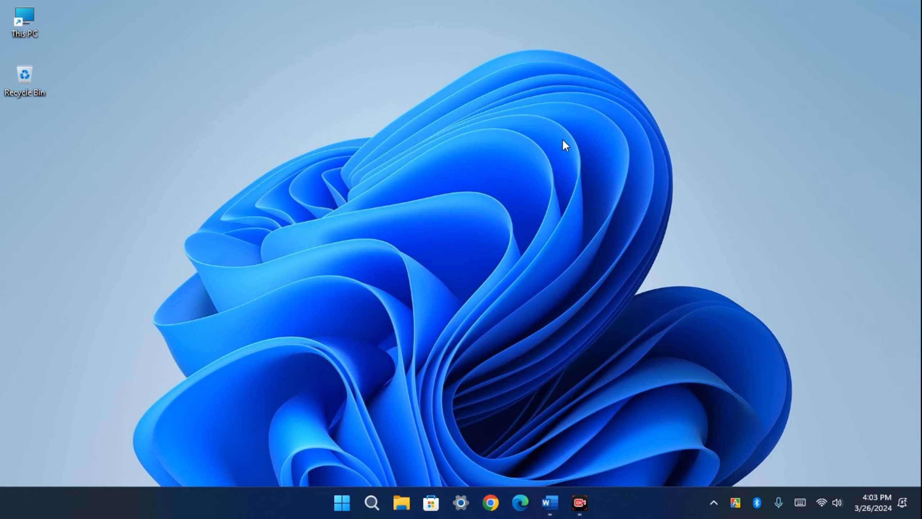
{"action": "left_click", "coordinate": [555, 512]}
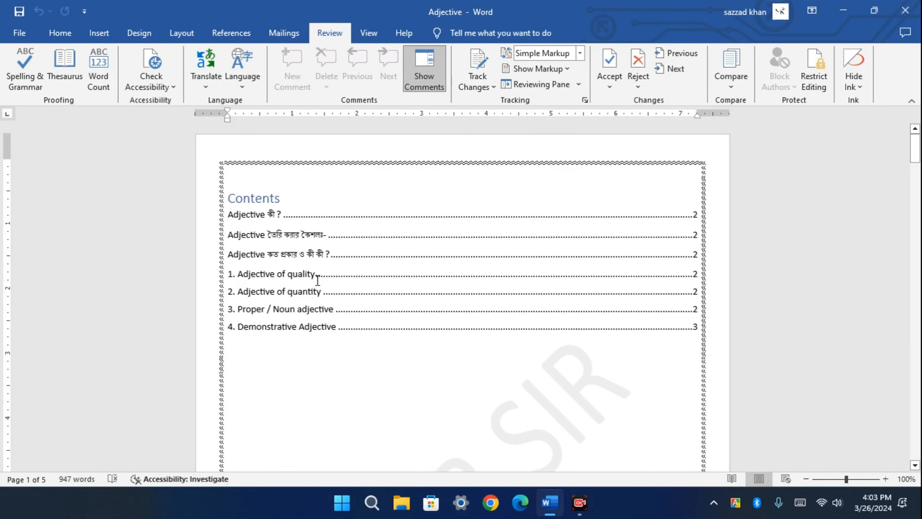
{"action": "scroll", "coordinate": [318, 280], "scroll_direction": "up", "scroll_amount": 5, "text": "ctrl"}
{"action": "scroll", "coordinate": [389, 360], "scroll_direction": "down", "scroll_amount": 20}
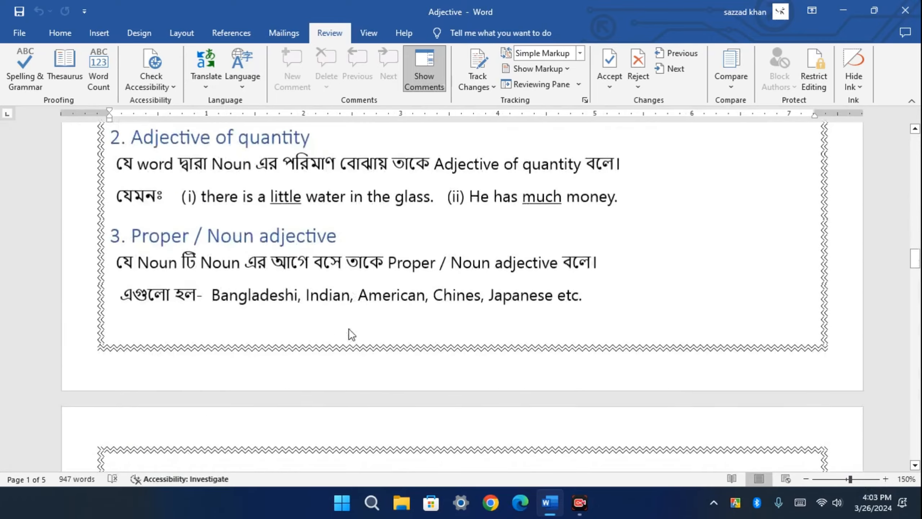
{"action": "scroll", "coordinate": [348, 336], "scroll_direction": "up", "scroll_amount": 20}
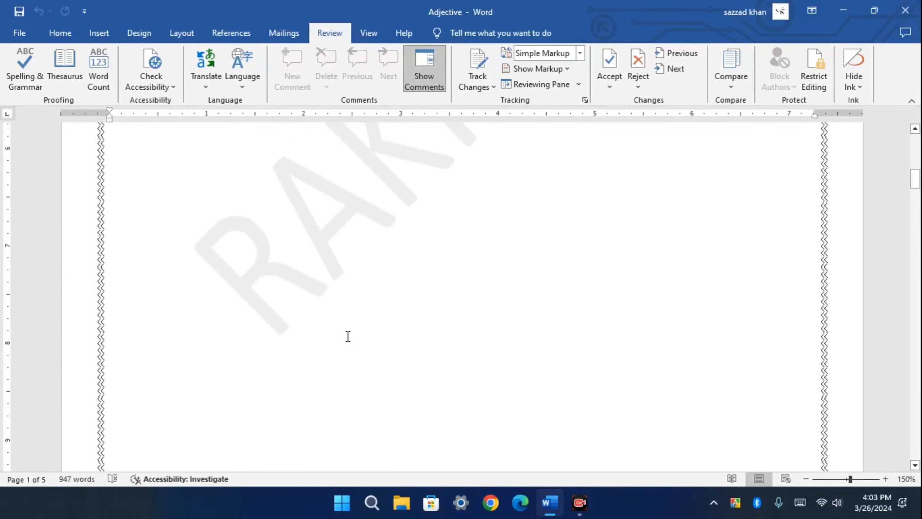
{"action": "scroll", "coordinate": [205, 262], "scroll_direction": "down", "scroll_amount": 5}
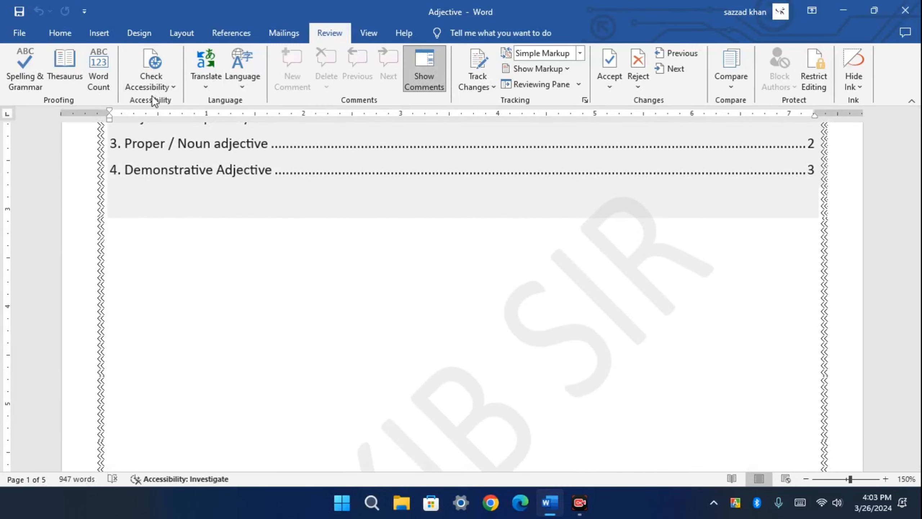
{"action": "scroll", "coordinate": [148, 94], "scroll_direction": "down", "scroll_amount": 2}
{"action": "scroll", "coordinate": [251, 250], "scroll_direction": "down", "scroll_amount": 12}
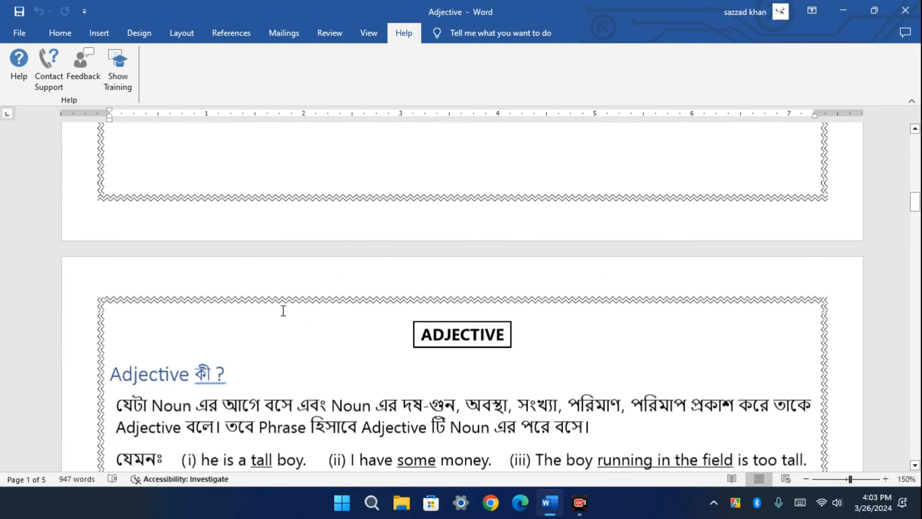
{"action": "scroll", "coordinate": [283, 310], "scroll_direction": "down", "scroll_amount": 20}
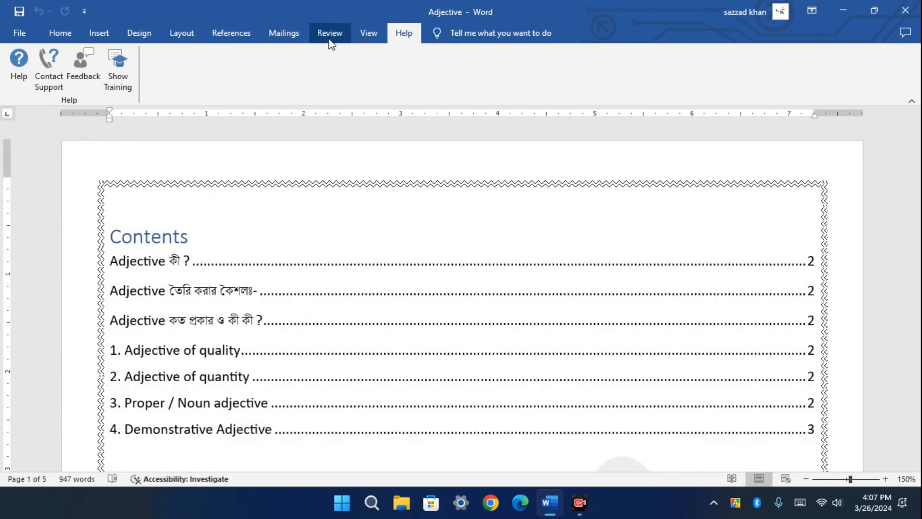
Run the accessibility check on the Adjective document to show its inspection results.
{"action": "left_click", "coordinate": [328, 34]}
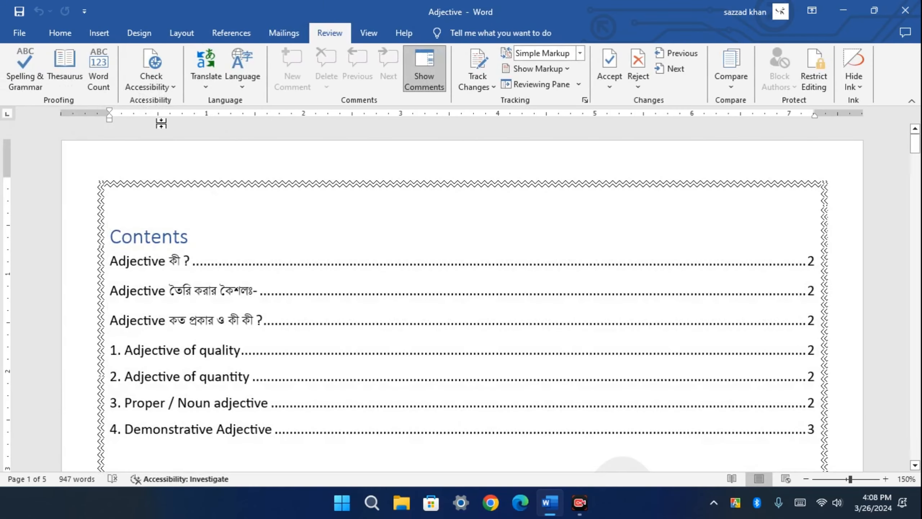
{"action": "left_click", "coordinate": [155, 84]}
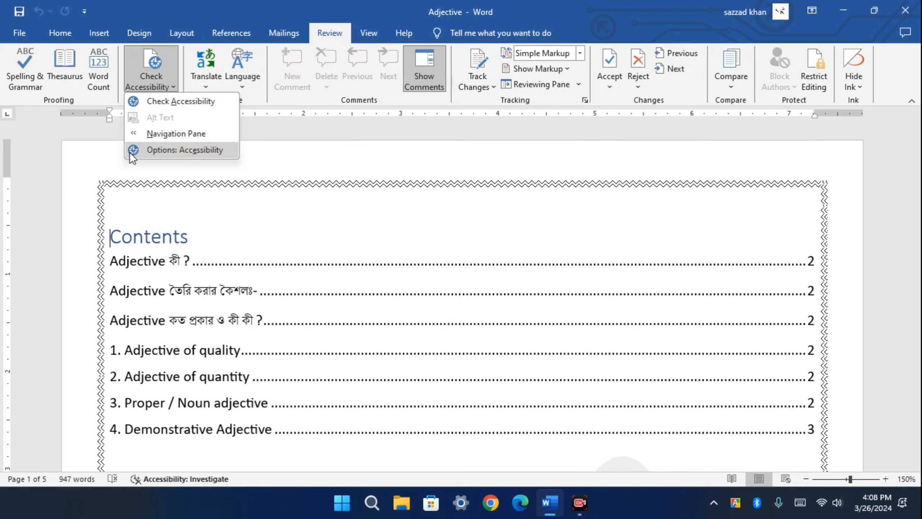
{"action": "left_click", "coordinate": [186, 103]}
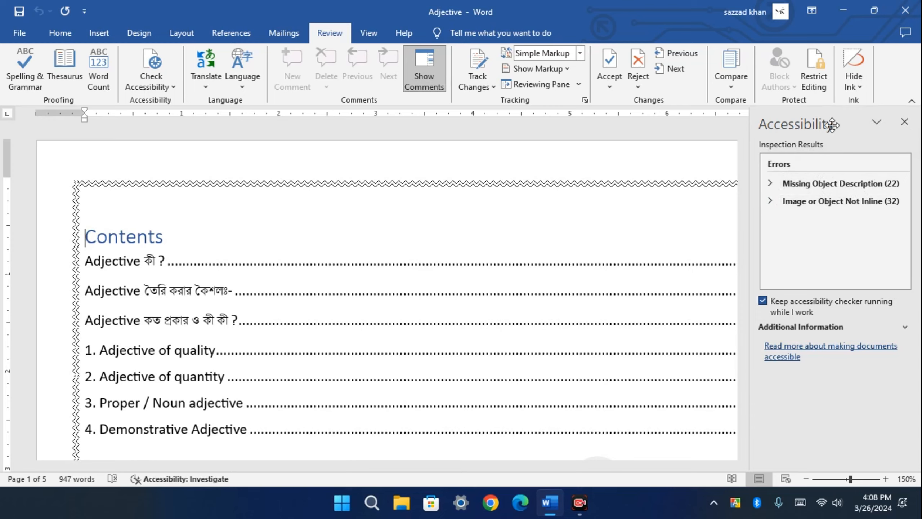
{"action": "scroll", "coordinate": [188, 293], "scroll_direction": "down", "scroll_amount": 15}
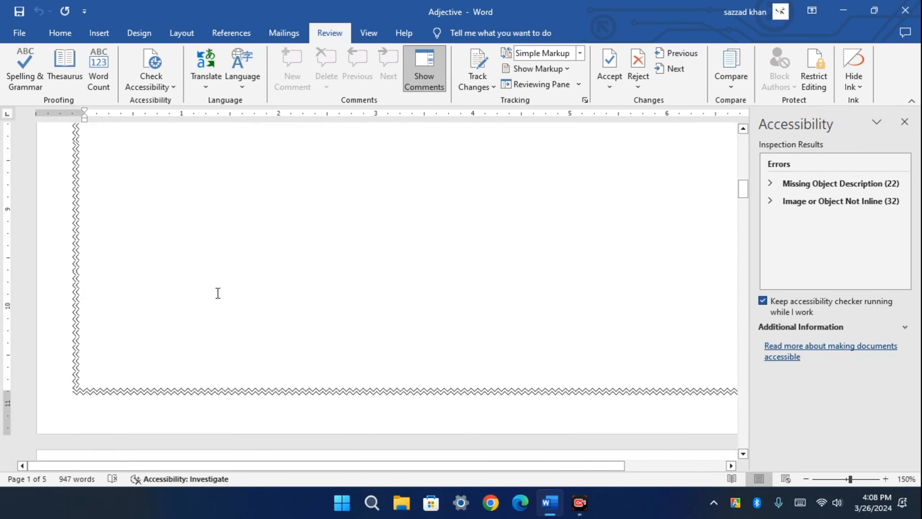
{"action": "scroll", "coordinate": [231, 295], "scroll_direction": "up", "scroll_amount": 10}
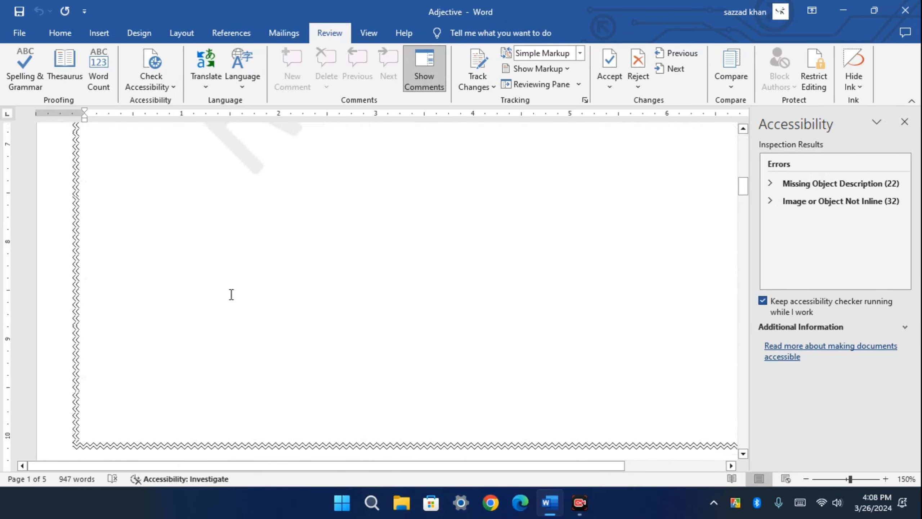
{"action": "scroll", "coordinate": [328, 219], "scroll_direction": "up", "scroll_amount": 5}
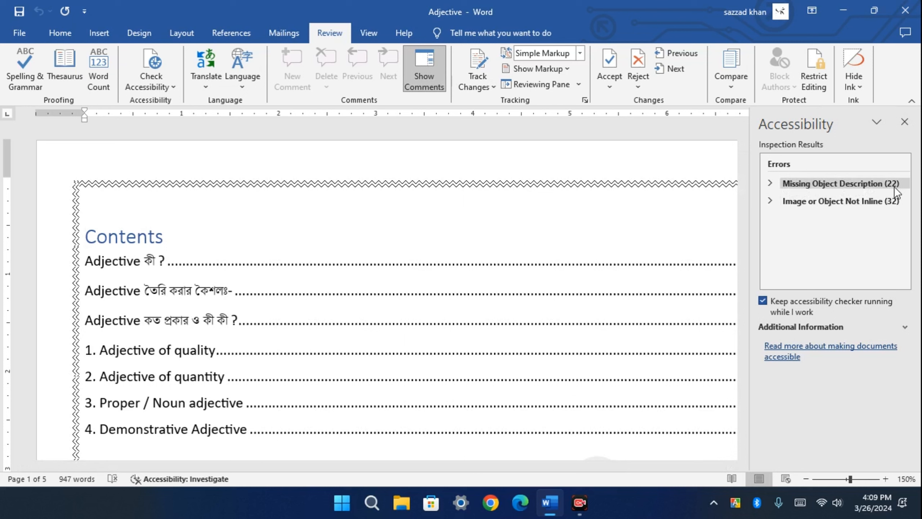
Expand the Missing Object Description errors and review the objects listed there.
{"action": "left_click", "coordinate": [770, 182]}
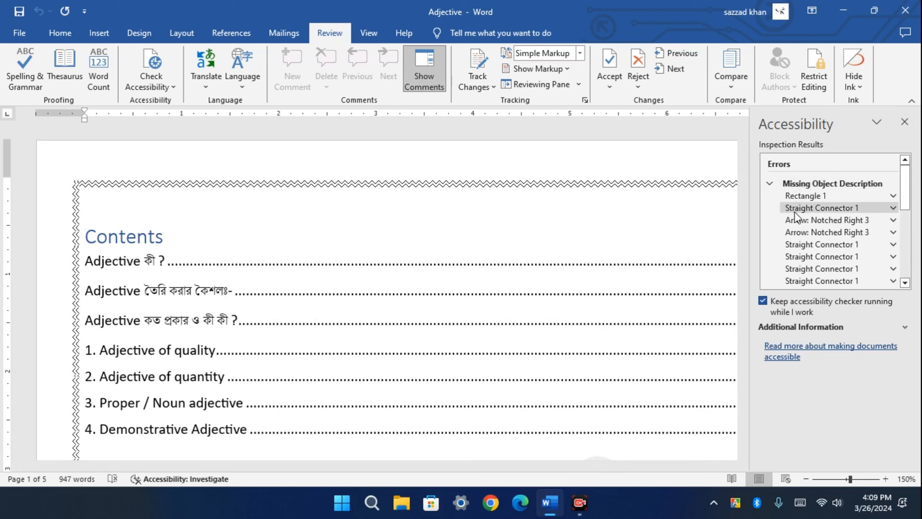
{"action": "scroll", "coordinate": [797, 222], "scroll_direction": "down", "scroll_amount": 5}
{"action": "scroll", "coordinate": [797, 222], "scroll_direction": "up", "scroll_amount": 5}
{"action": "left_click", "coordinate": [771, 184]}
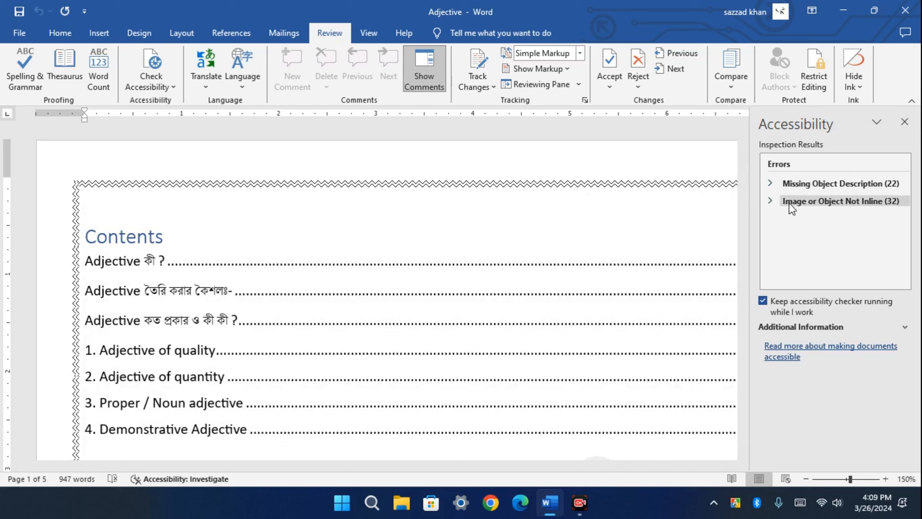
{"action": "left_click", "coordinate": [771, 182]}
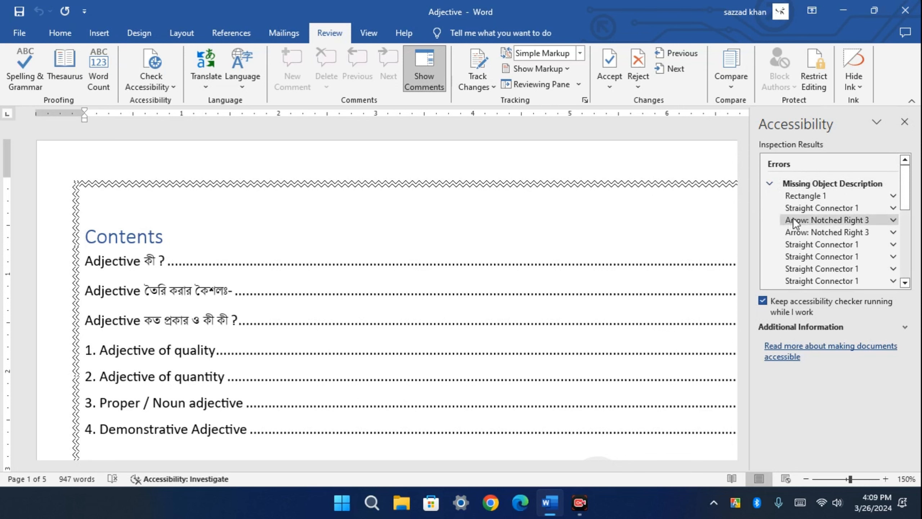
View the add-description option for Rectangle 1, the ADJECTIVE title box, and close it without entering any text.
{"action": "left_click", "coordinate": [808, 199]}
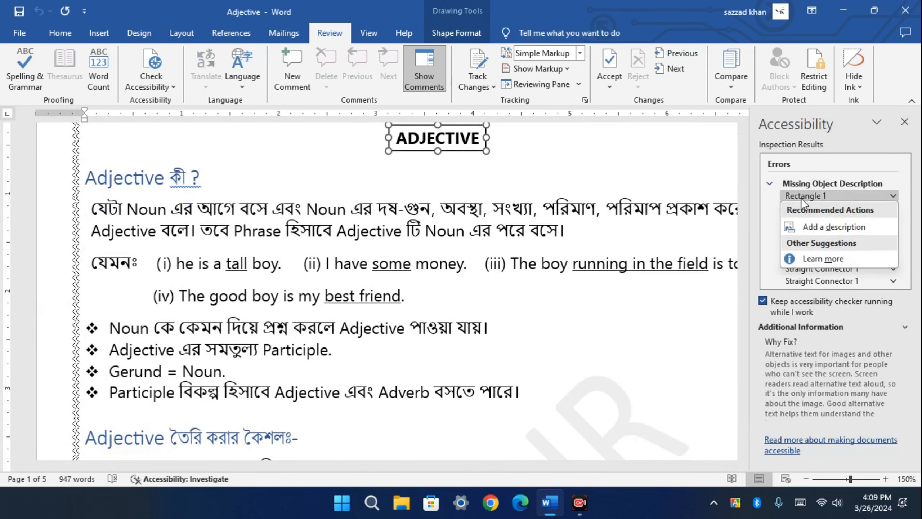
{"action": "scroll", "coordinate": [447, 216], "scroll_direction": "up", "scroll_amount": 5}
{"action": "scroll", "coordinate": [454, 254], "scroll_direction": "down", "scroll_amount": 2}
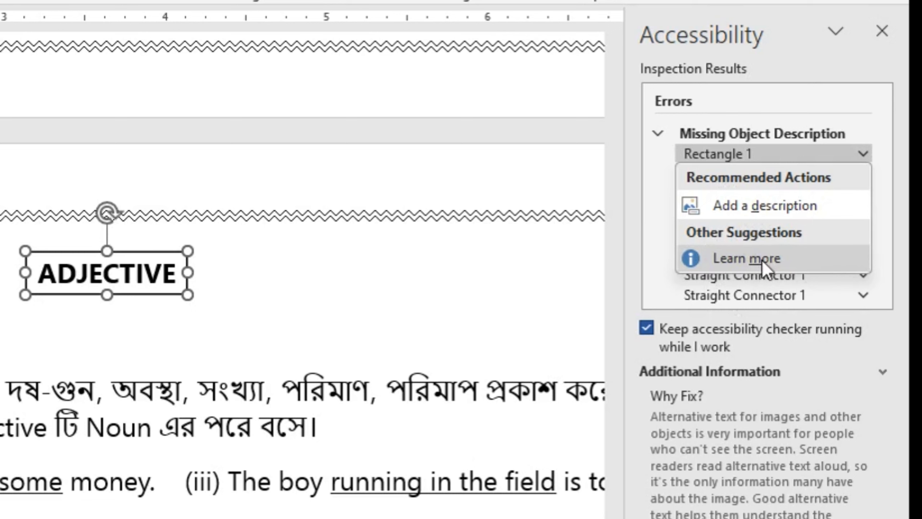
{"action": "left_click", "coordinate": [766, 204]}
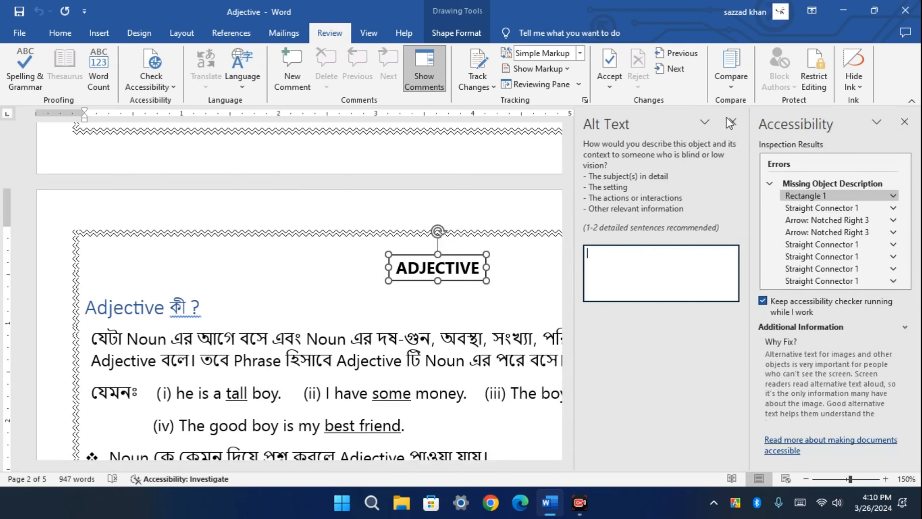
{"action": "left_click", "coordinate": [730, 123]}
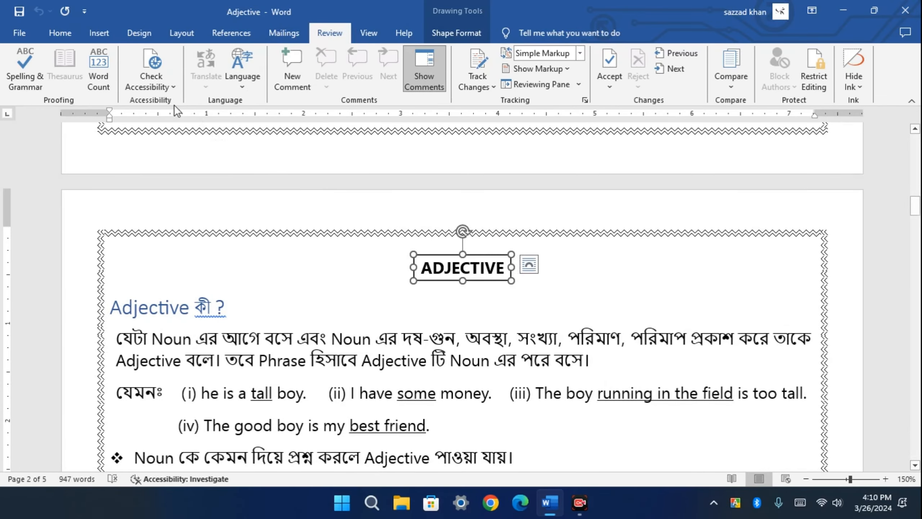
Rerun the accessibility check and place Rectangle 1 from the Image or Object Not Inline errors in line with the text.
{"action": "left_click", "coordinate": [173, 86]}
{"action": "left_click", "coordinate": [165, 103]}
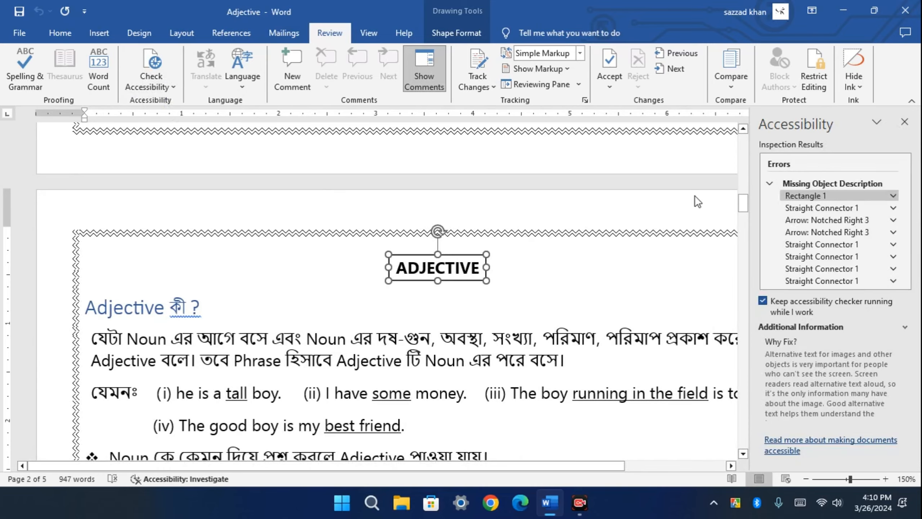
{"action": "scroll", "coordinate": [817, 206], "scroll_direction": "down", "scroll_amount": 1}
{"action": "scroll", "coordinate": [791, 190], "scroll_direction": "up", "scroll_amount": 2}
{"action": "left_click", "coordinate": [773, 182]}
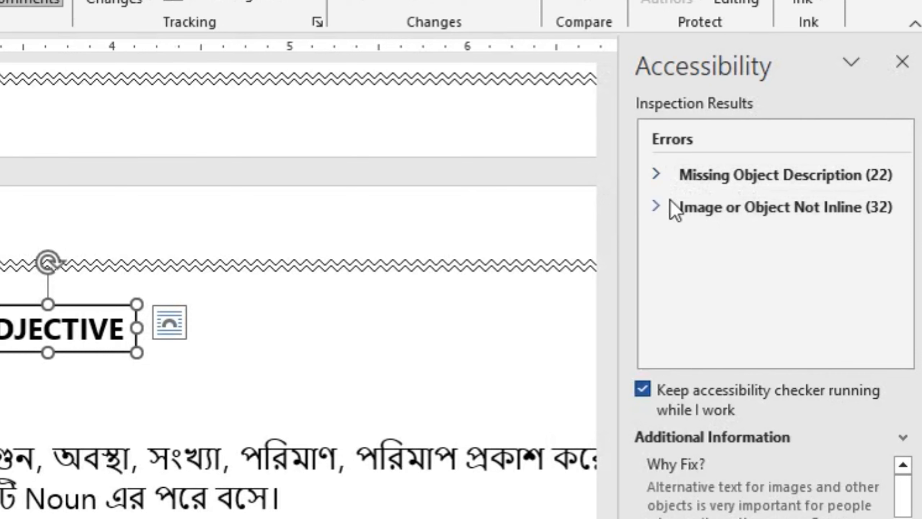
{"action": "left_click", "coordinate": [652, 206]}
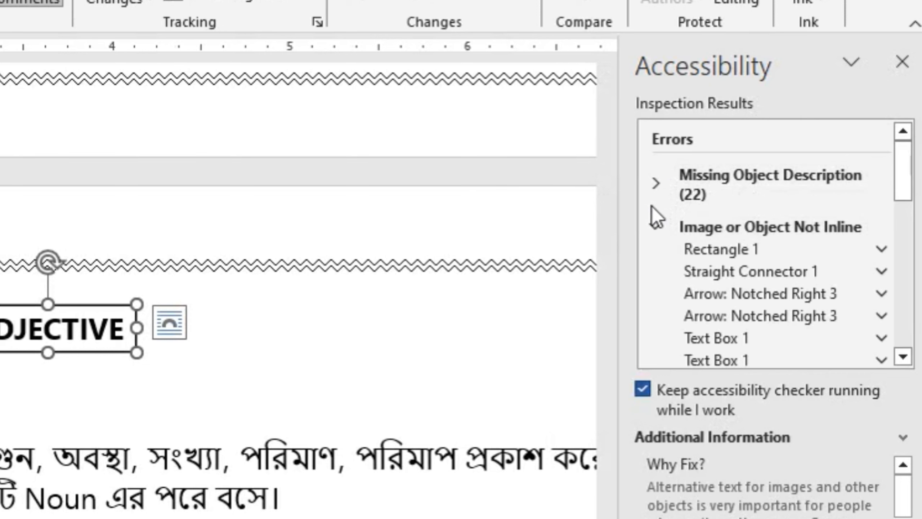
{"action": "left_click", "coordinate": [735, 250]}
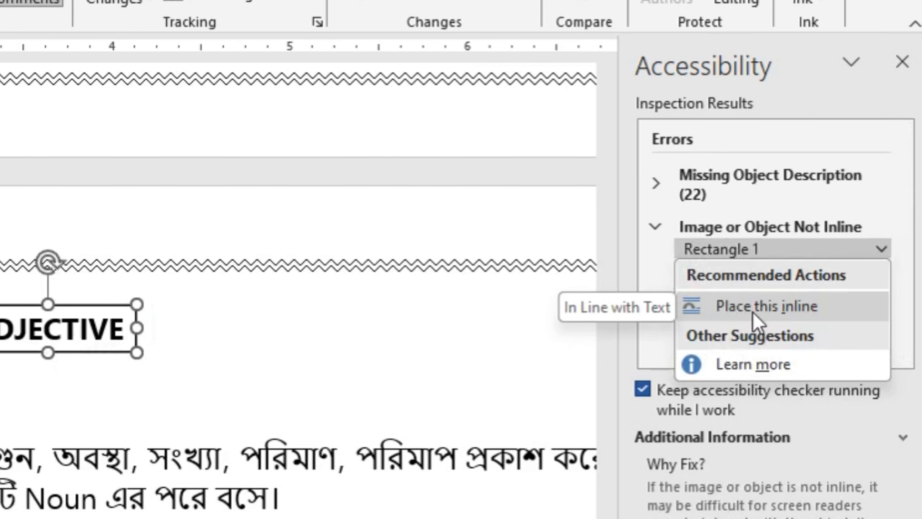
{"action": "left_click", "coordinate": [728, 314]}
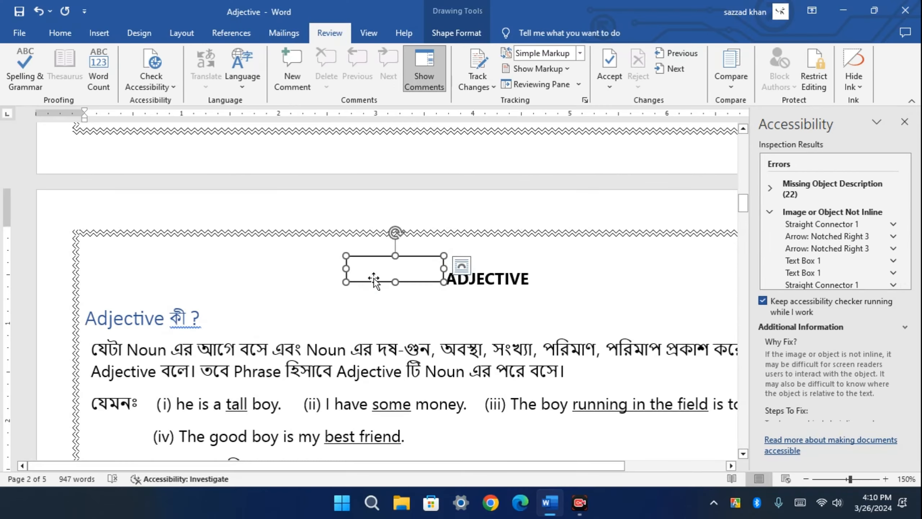
Review the remaining objects listed as not inline against the document, and close the accessibility results.
{"action": "scroll", "coordinate": [769, 285], "scroll_direction": "down", "scroll_amount": 5}
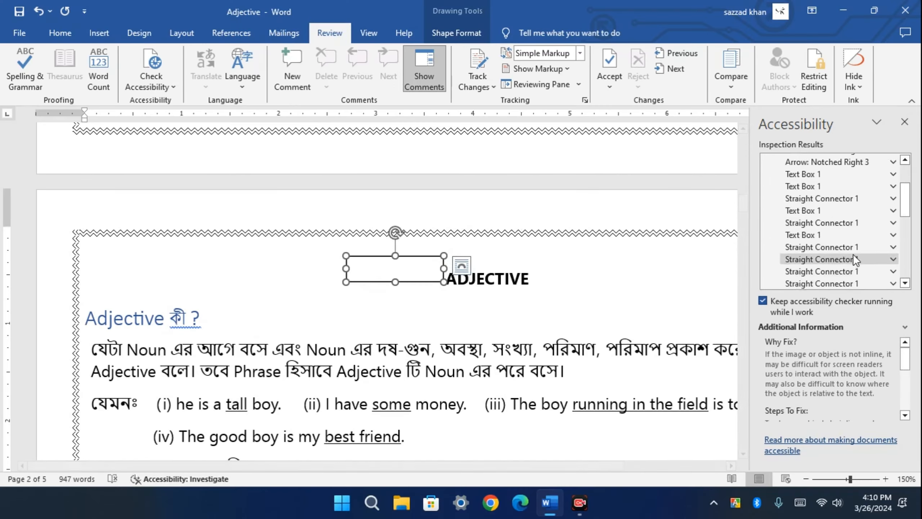
{"action": "scroll", "coordinate": [311, 322], "scroll_direction": "down", "scroll_amount": 15}
{"action": "scroll", "coordinate": [310, 323], "scroll_direction": "down", "scroll_amount": 10}
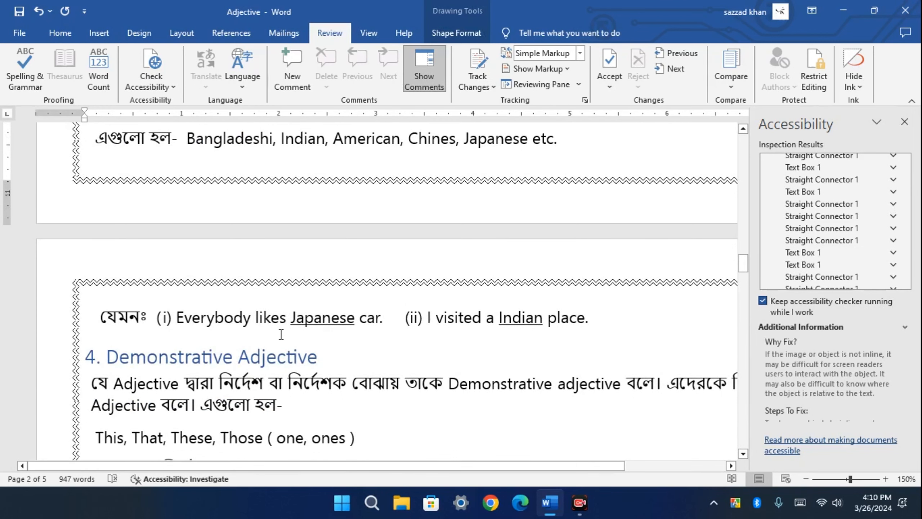
{"action": "scroll", "coordinate": [281, 334], "scroll_direction": "up", "scroll_amount": 10}
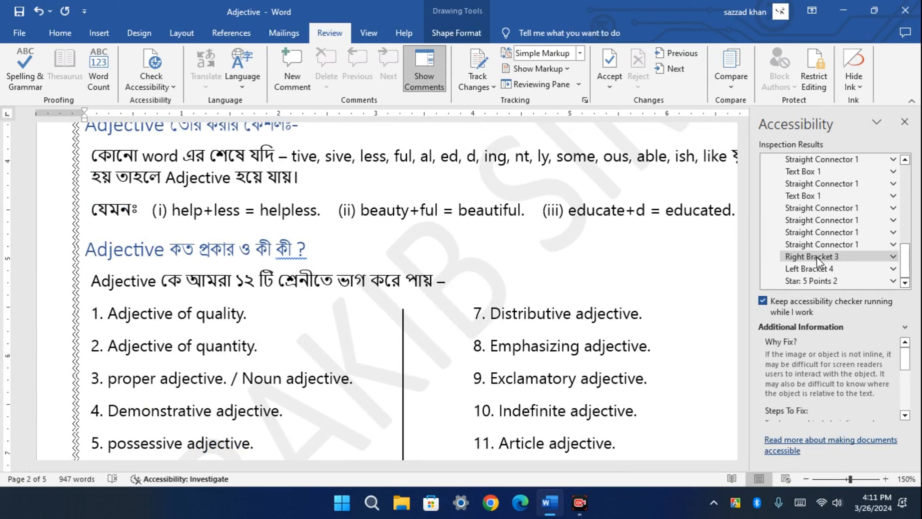
{"action": "scroll", "coordinate": [817, 257], "scroll_direction": "up", "scroll_amount": 5}
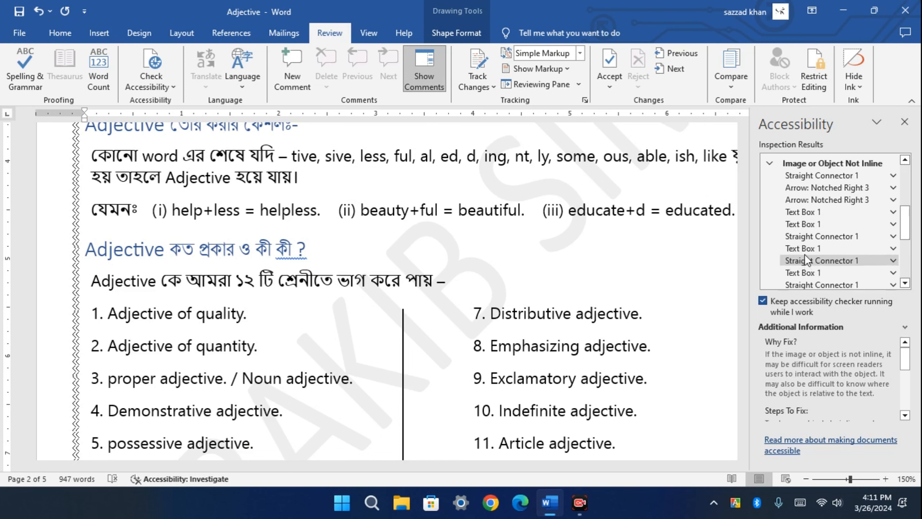
{"action": "left_click", "coordinate": [905, 122]}
View the alt text entry for the selected title rectangle and close it without adding a description.
{"action": "left_click", "coordinate": [172, 88]}
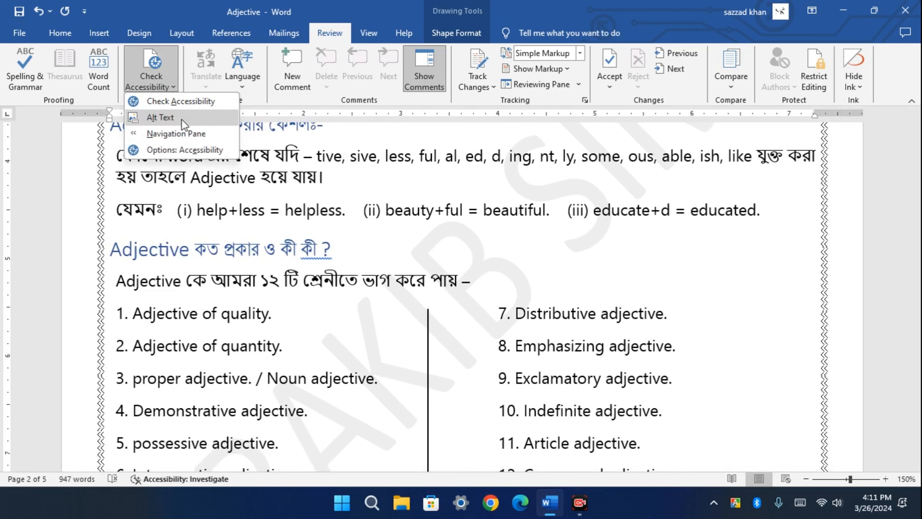
{"action": "left_click", "coordinate": [160, 118]}
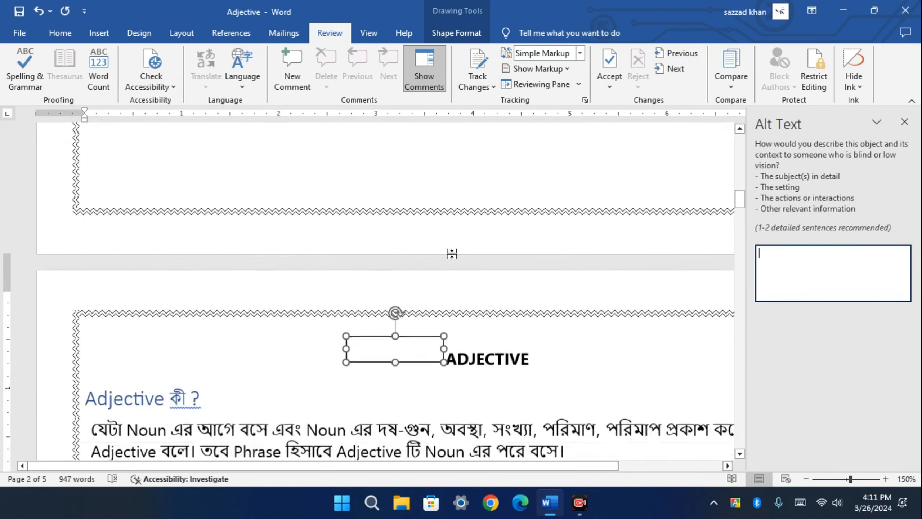
{"action": "left_click", "coordinate": [793, 252]}
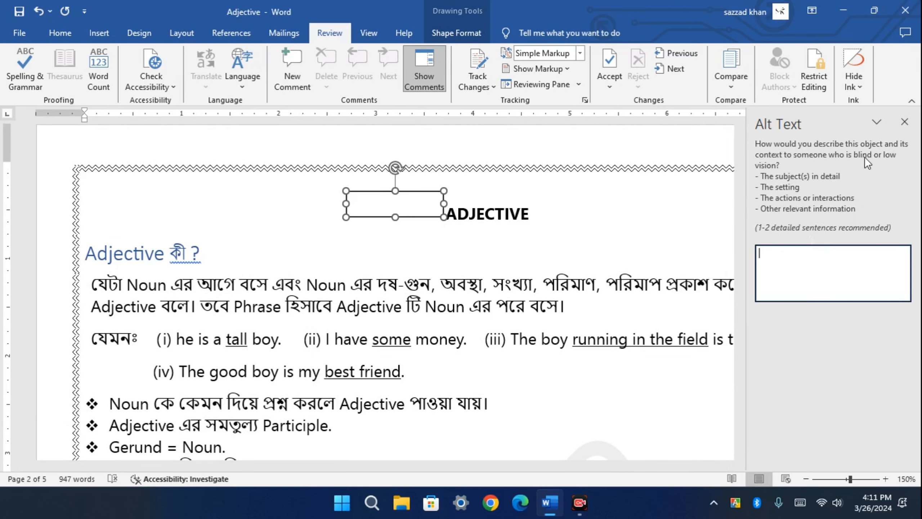
{"action": "left_click", "coordinate": [904, 123]}
Show the document's heading navigation from the accessibility options and browse the pages beside it.
{"action": "left_click", "coordinate": [173, 87]}
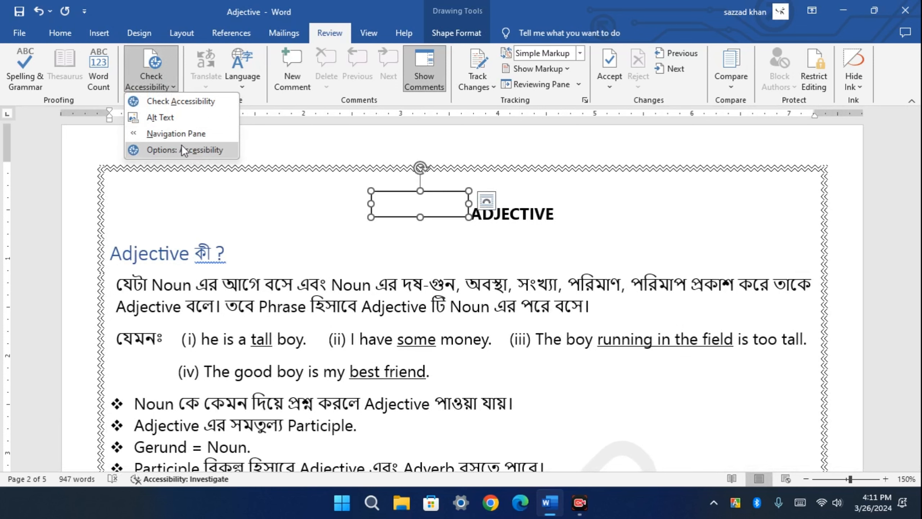
{"action": "left_click", "coordinate": [202, 139]}
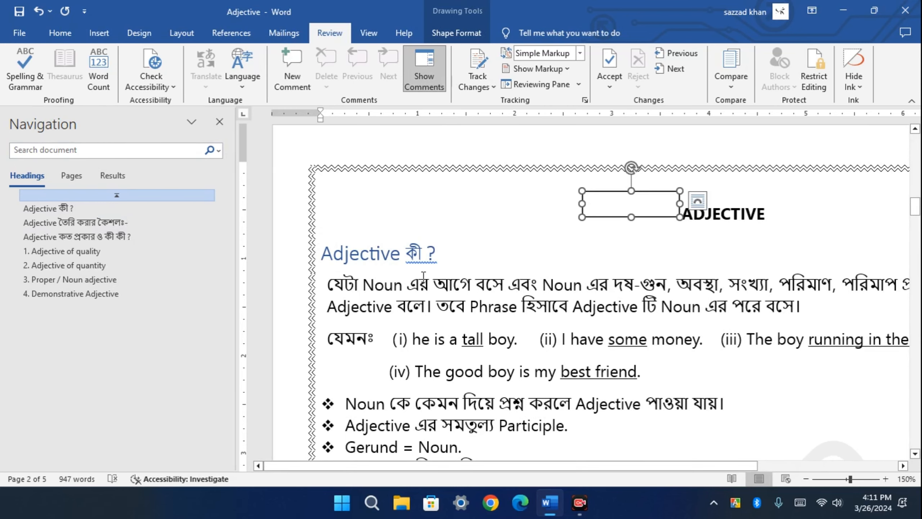
{"action": "scroll", "coordinate": [297, 321], "scroll_direction": "down", "scroll_amount": 15}
{"action": "scroll", "coordinate": [297, 322], "scroll_direction": "up", "scroll_amount": 20}
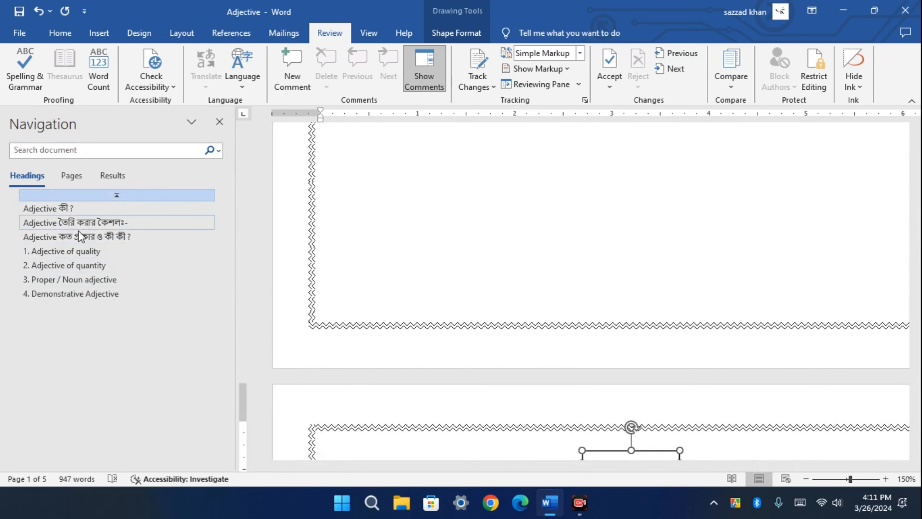
Jump through the document by its headings to "Adjective কত প্রকার ও কী কী ?" and "1. Adjective of quality".
{"action": "left_click", "coordinate": [60, 238]}
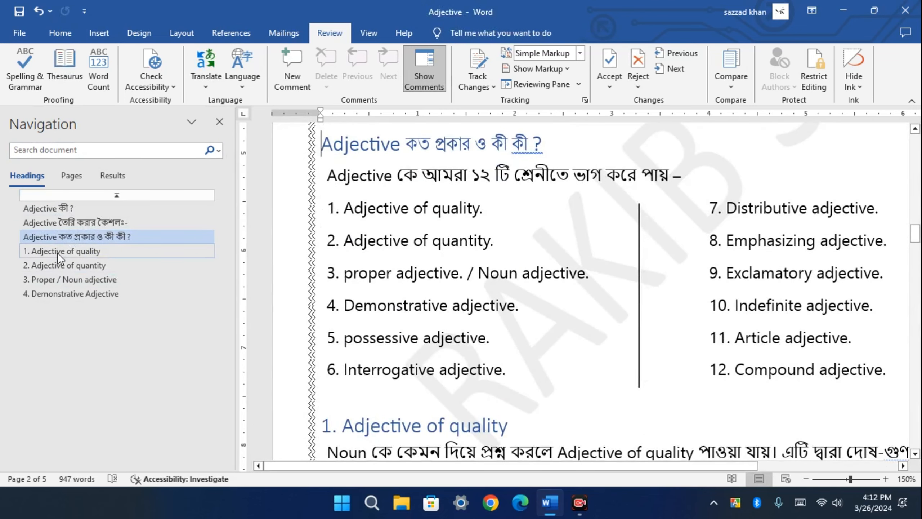
{"action": "left_click", "coordinate": [58, 253]}
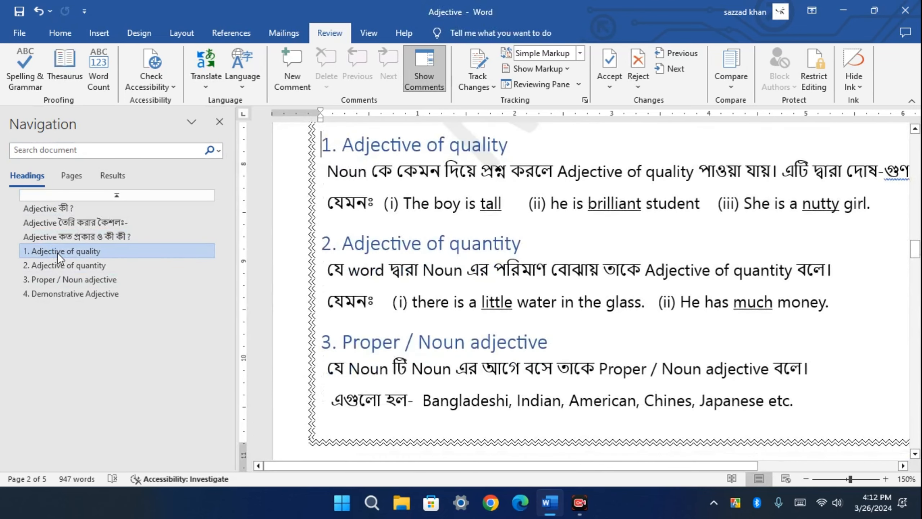
Browse the document's page thumbnails and view the search results section of the navigation, closing the navigation when done.
{"action": "left_click", "coordinate": [75, 178]}
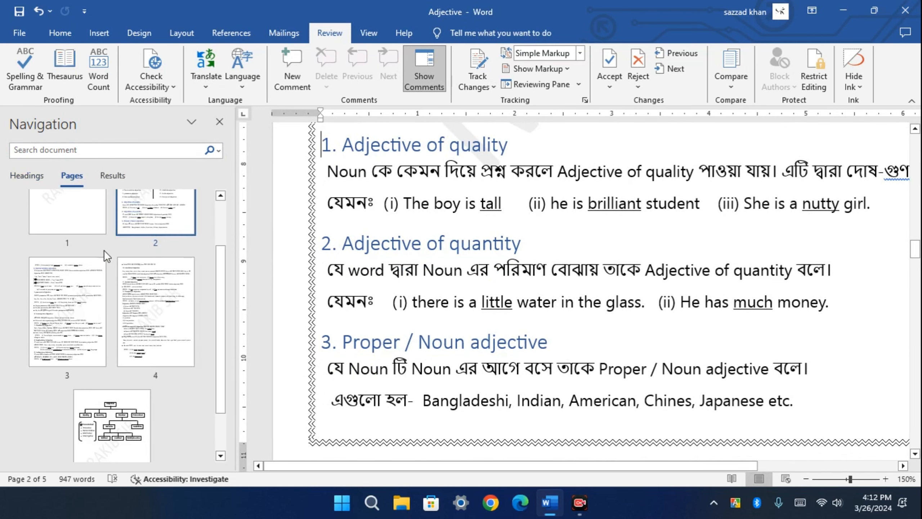
{"action": "scroll", "coordinate": [104, 250], "scroll_direction": "up", "scroll_amount": 2}
{"action": "scroll", "coordinate": [109, 260], "scroll_direction": "down", "scroll_amount": 4}
{"action": "scroll", "coordinate": [100, 285], "scroll_direction": "up", "scroll_amount": 3}
{"action": "scroll", "coordinate": [98, 291], "scroll_direction": "up", "scroll_amount": 1}
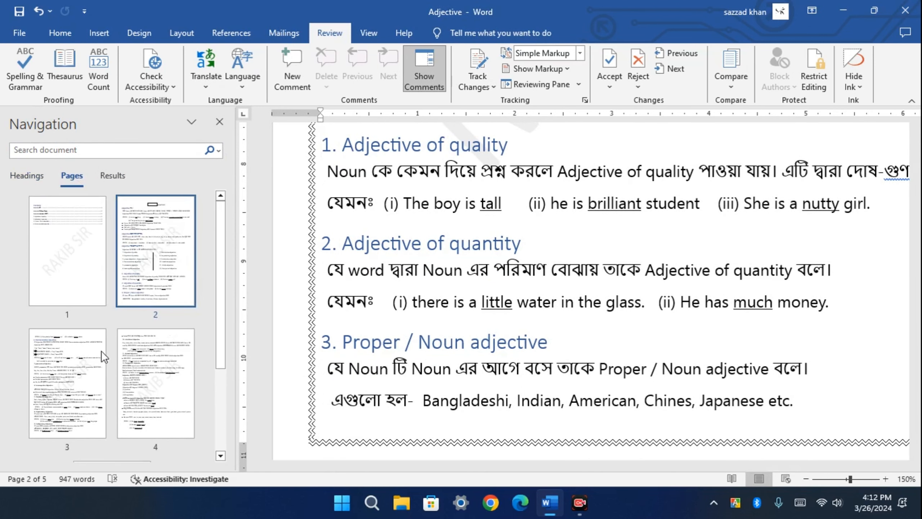
{"action": "left_click", "coordinate": [106, 175]}
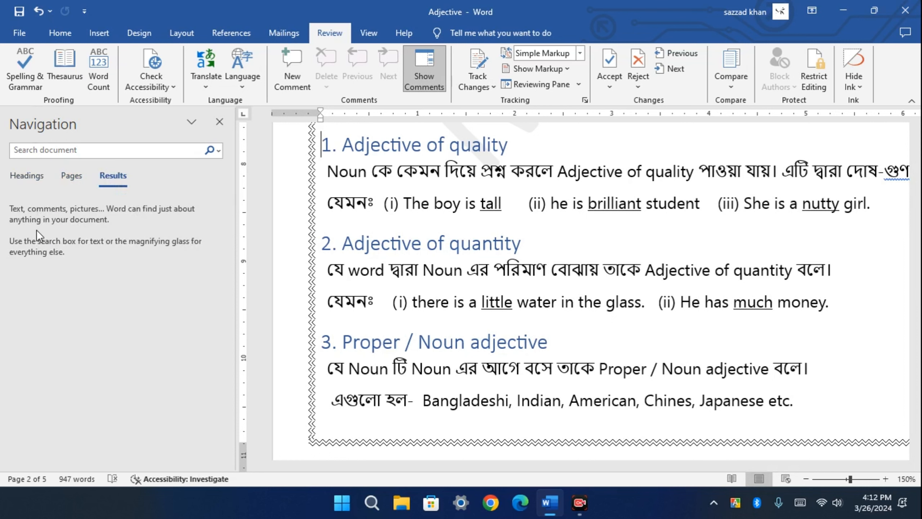
{"action": "left_click", "coordinate": [219, 121]}
View Word's accessibility options, including the setting that keeps the accessibility checker running, and close them without changes.
{"action": "left_click", "coordinate": [172, 87]}
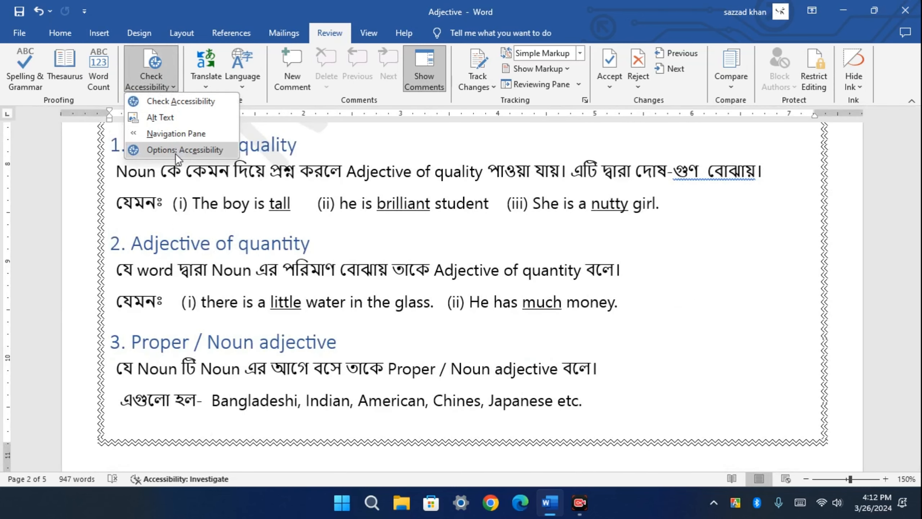
{"action": "left_click", "coordinate": [224, 151]}
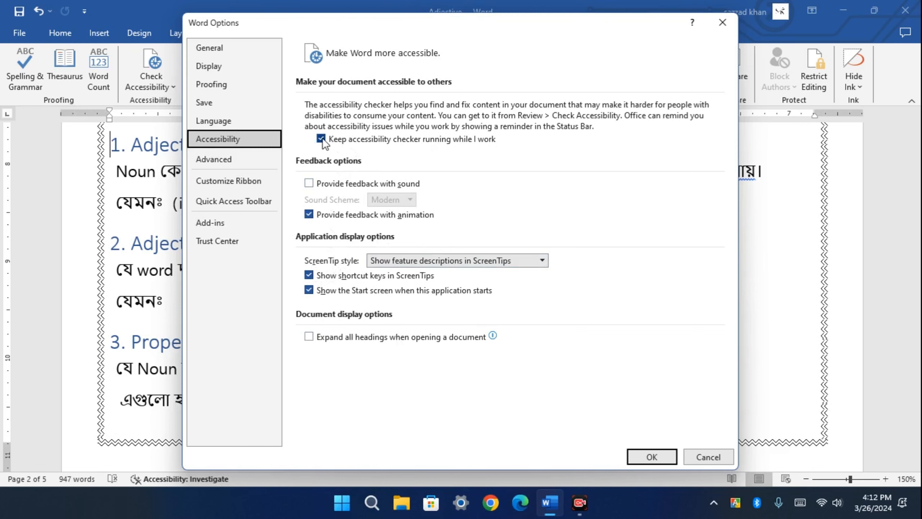
{"action": "left_click", "coordinate": [722, 23]}
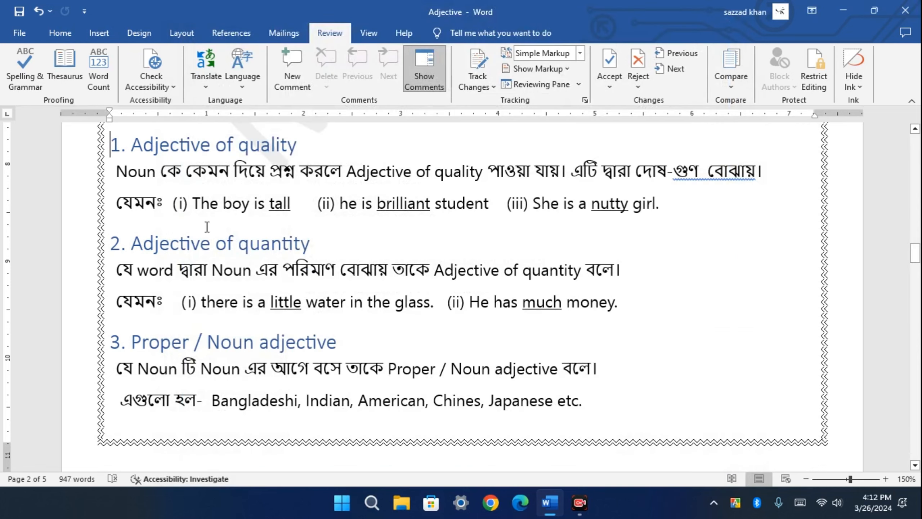
{"action": "scroll", "coordinate": [206, 227], "scroll_direction": "up", "scroll_amount": 4}
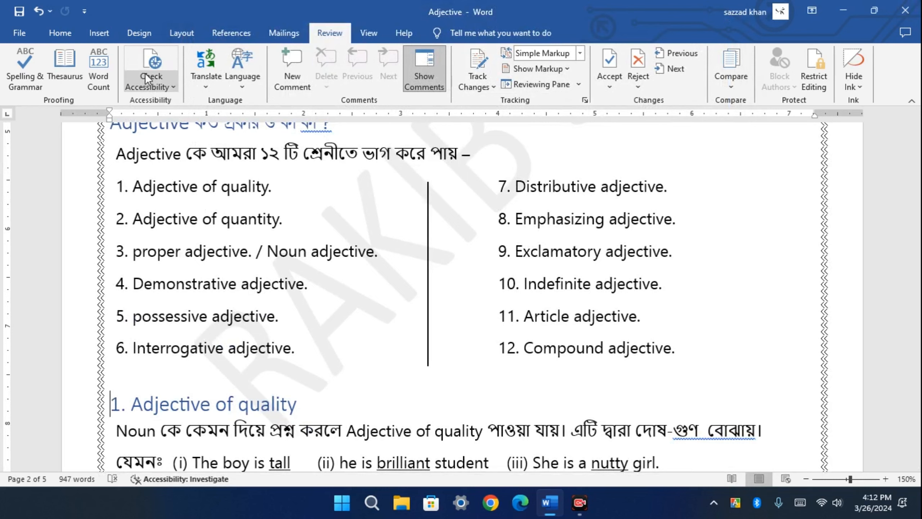